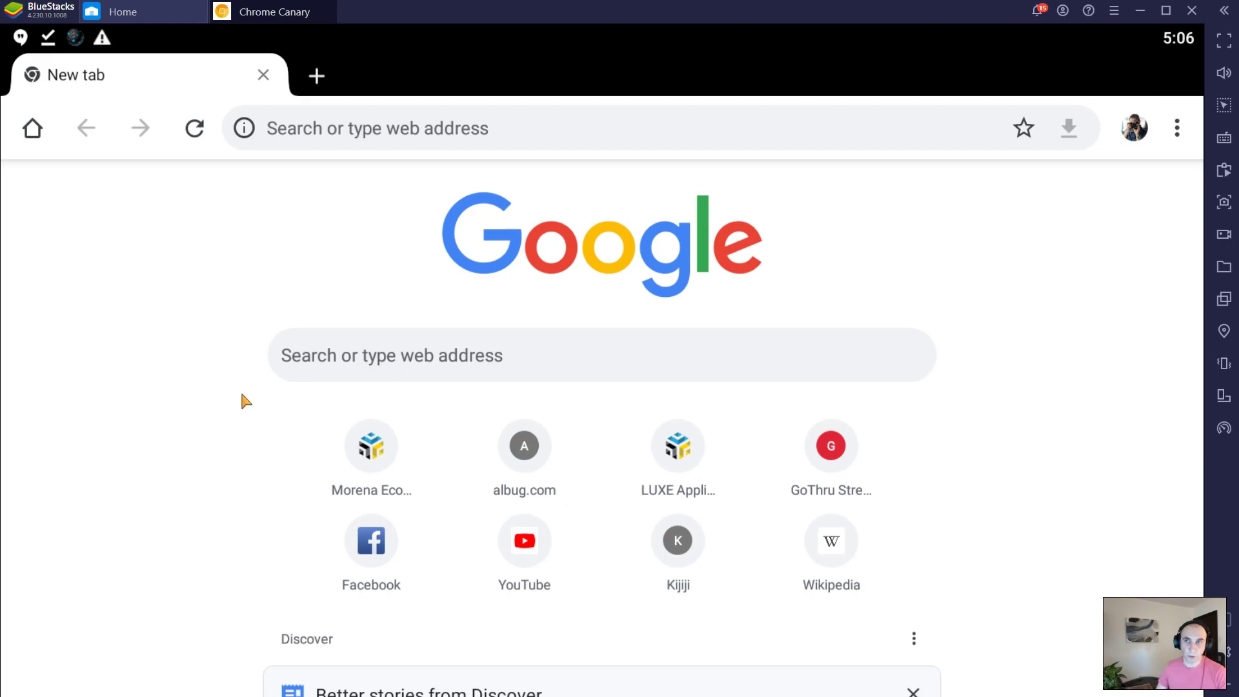
Download the copied 2869562.zip tour link (262.55 MB), then return to the BlueStacks home screen.
left_click(366, 129)
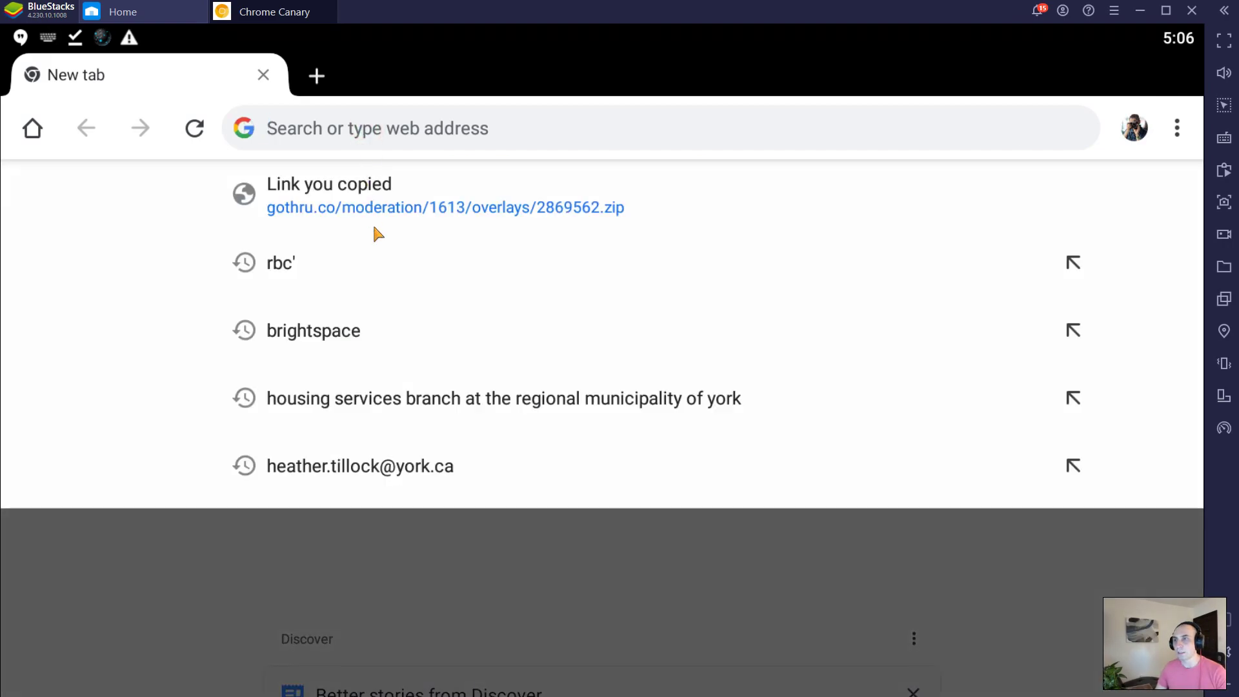
left_click(408, 205)
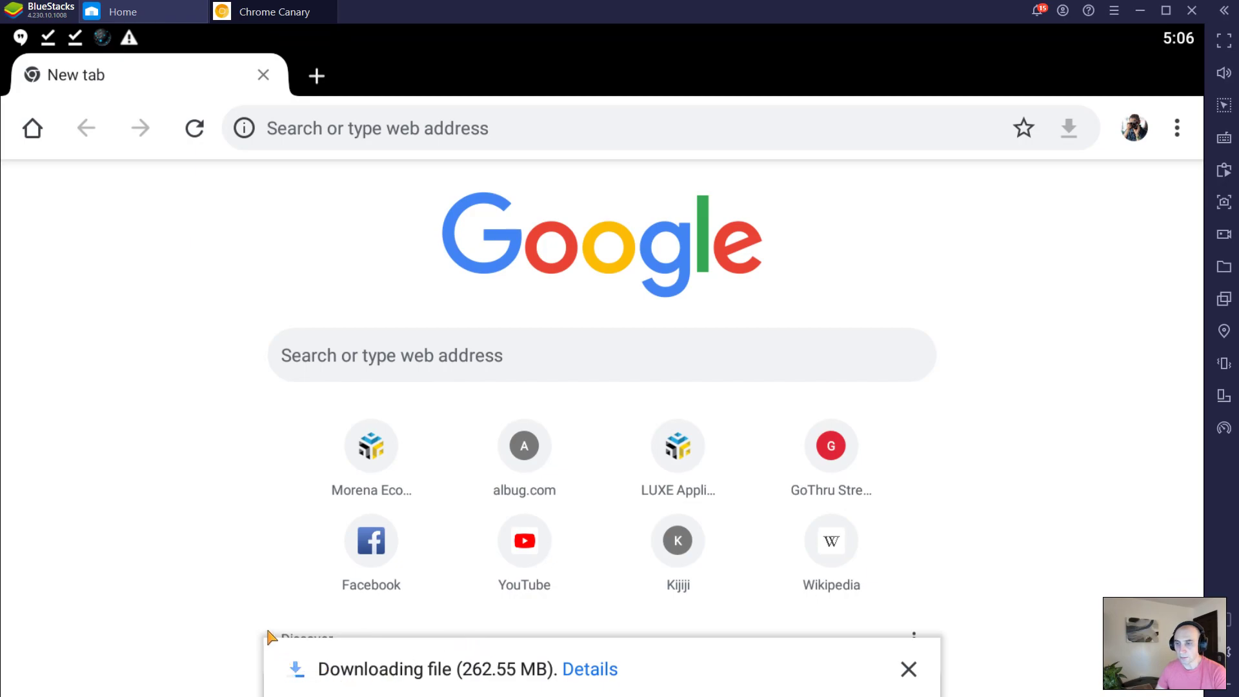
left_click(149, 14)
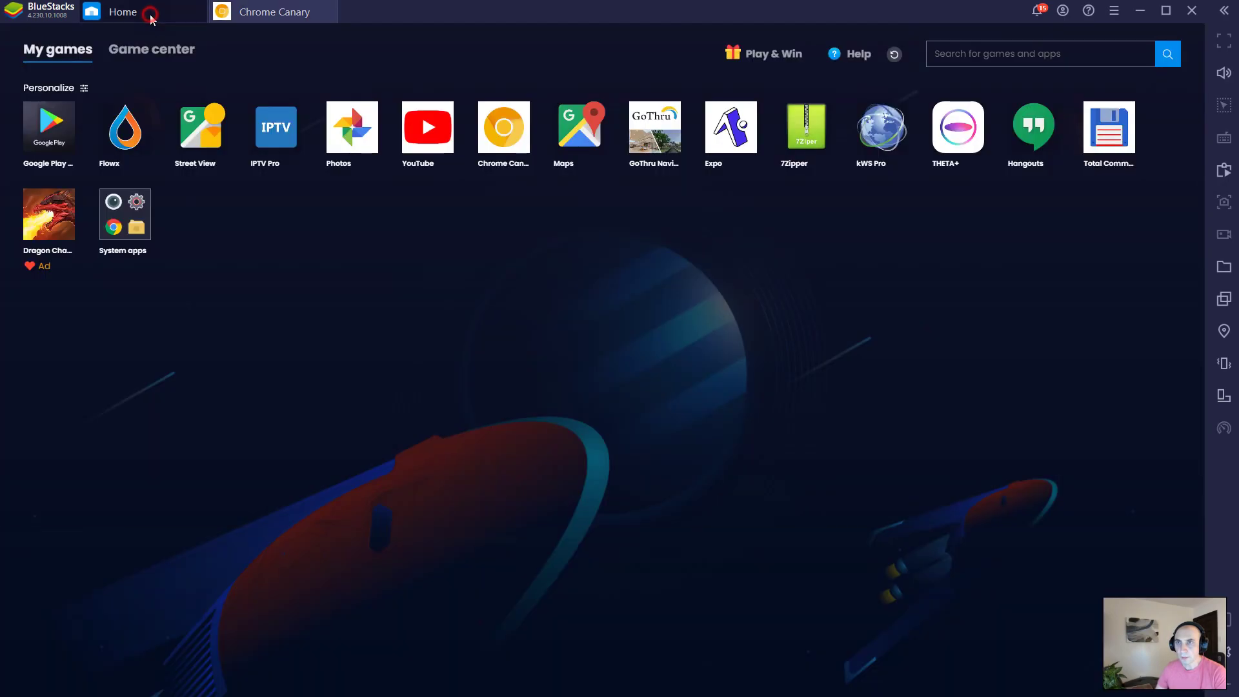
In Total Commander, open 2869562.zip from the Download folder with 7Zipper.
left_click(341, 256)
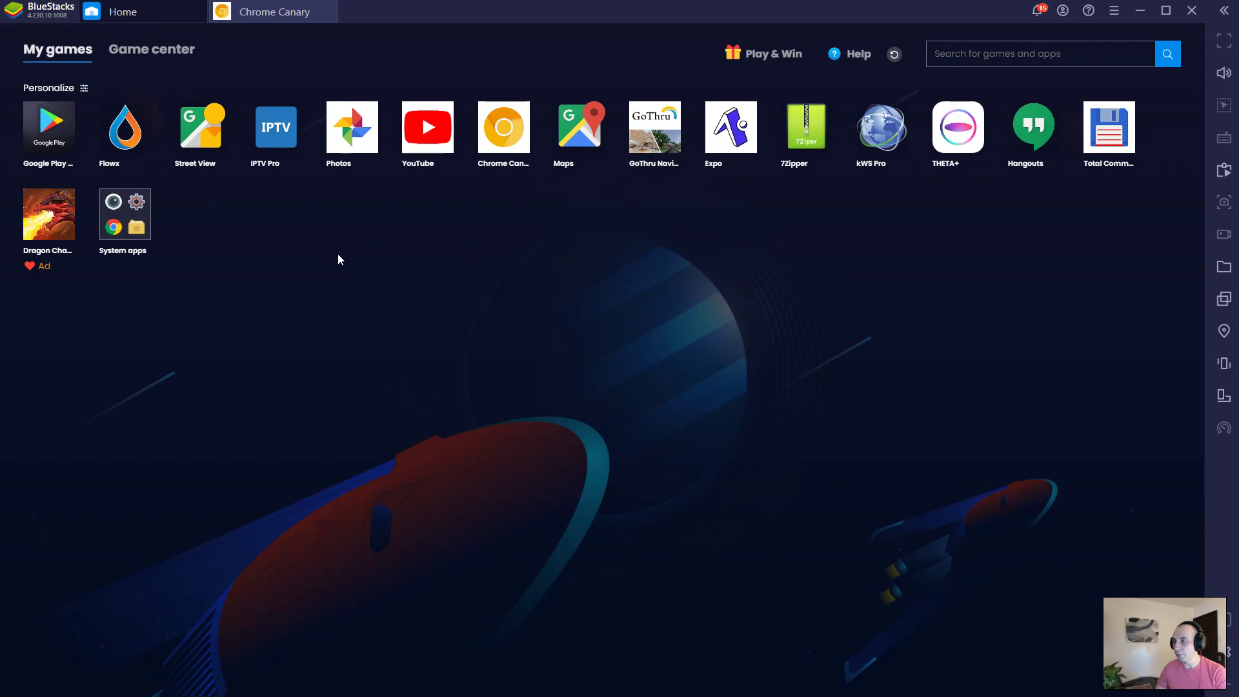
left_click(1089, 166)
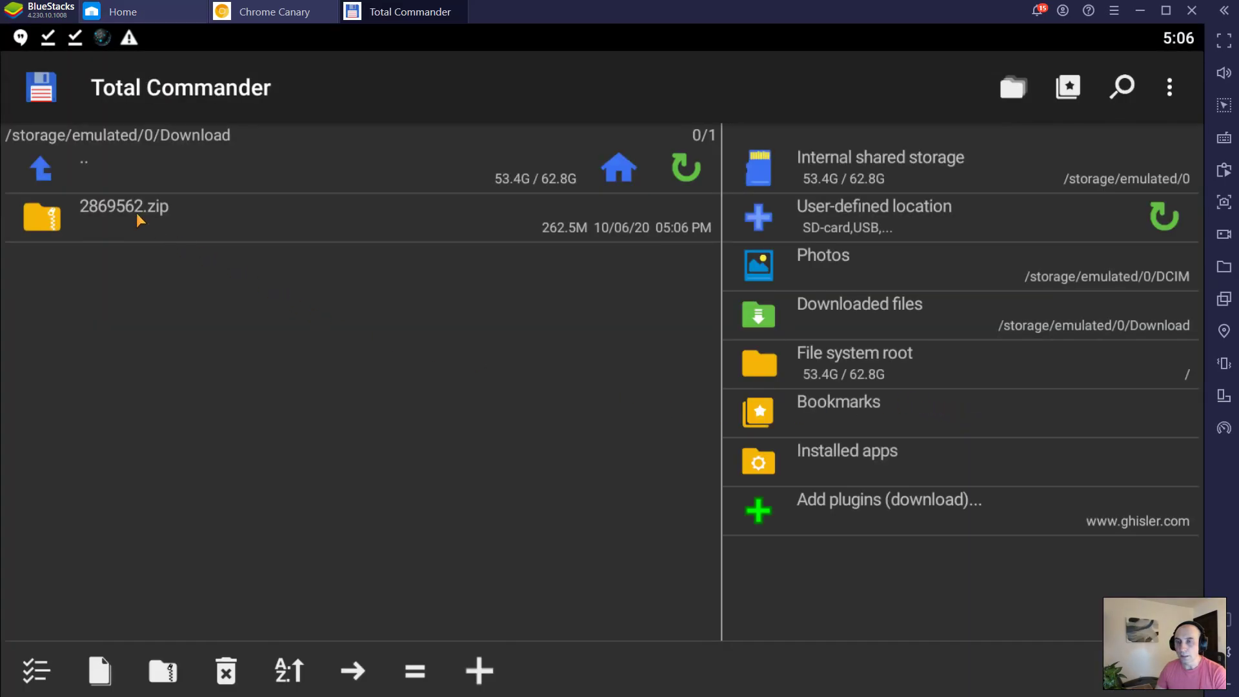
left_click(132, 213)
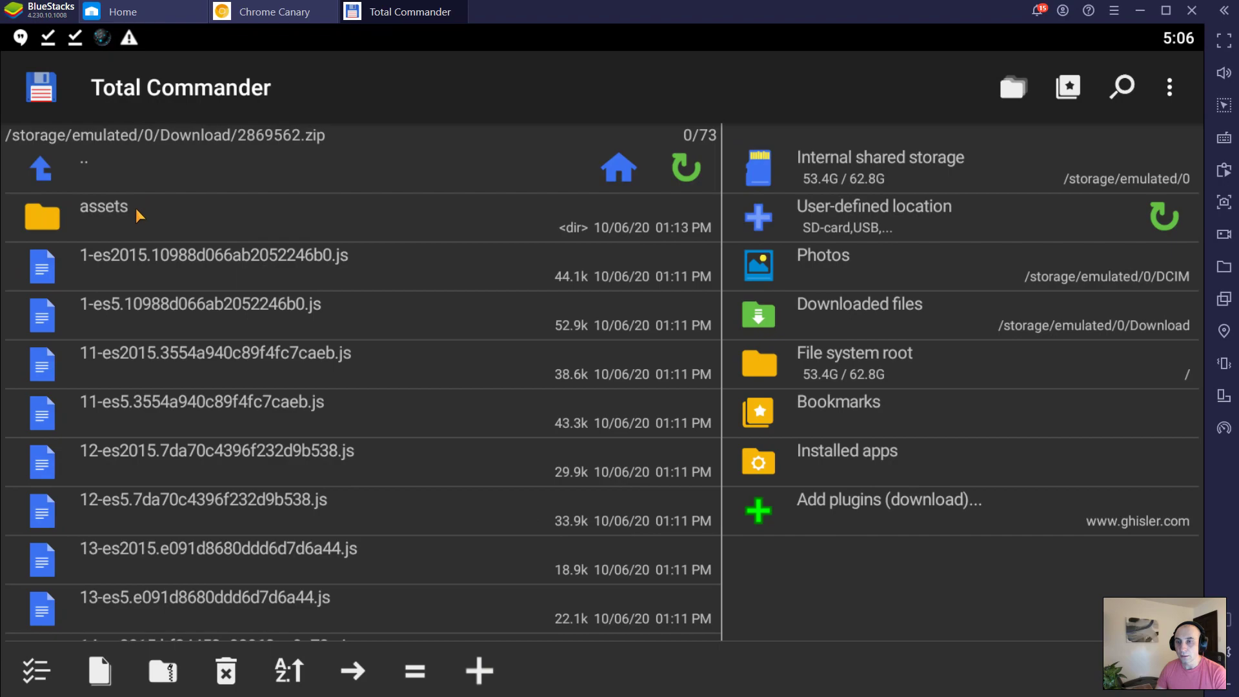
left_click(83, 161)
left_click(113, 205)
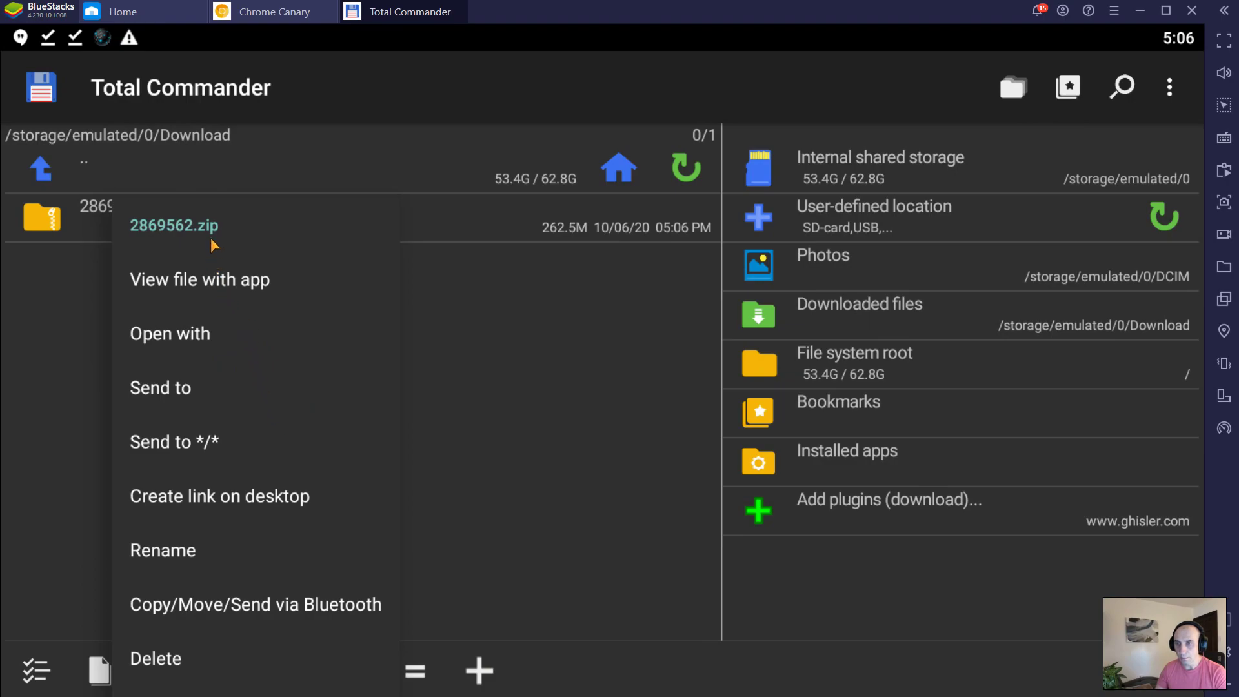
left_click(203, 333)
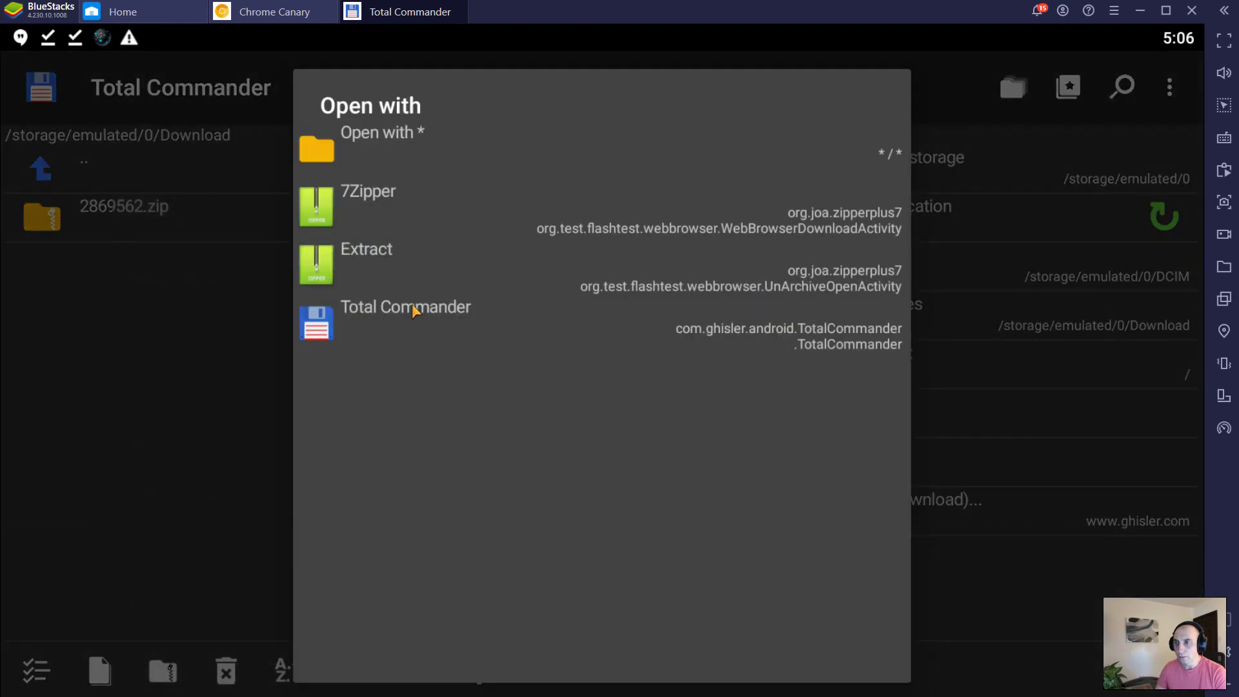
left_click(436, 212)
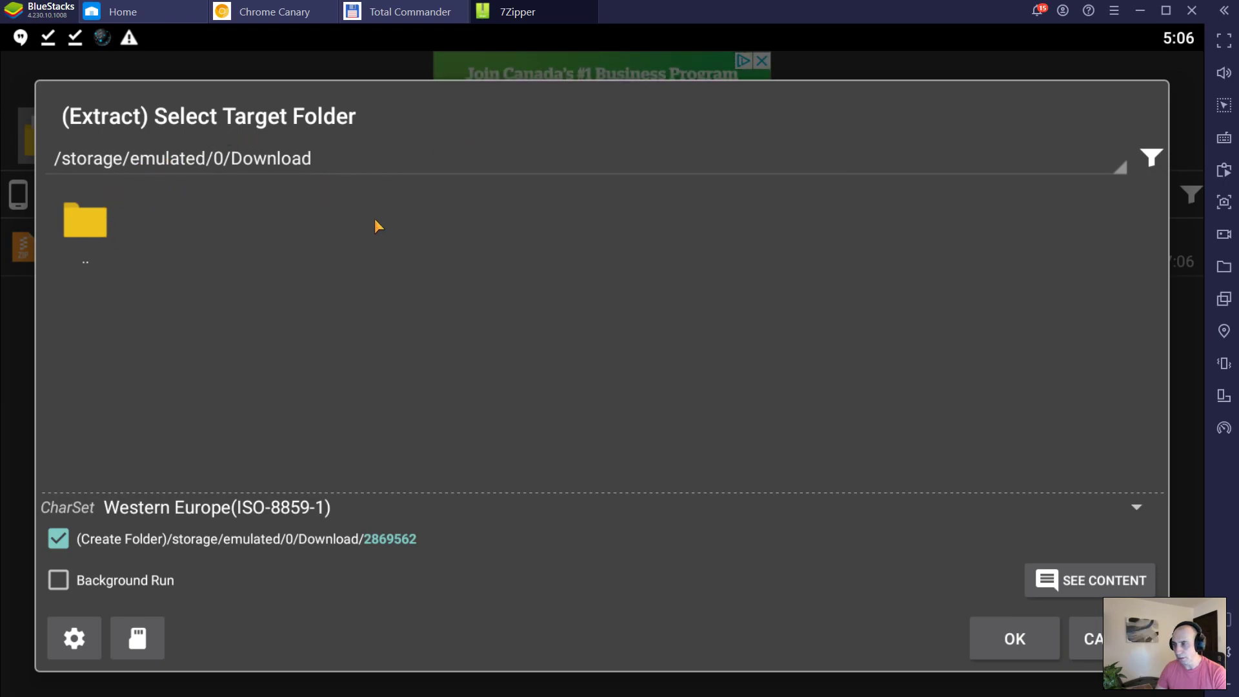
Extract all 4904 entries into a new 2869562 folder in Download and dismiss the report.
left_click(1054, 635)
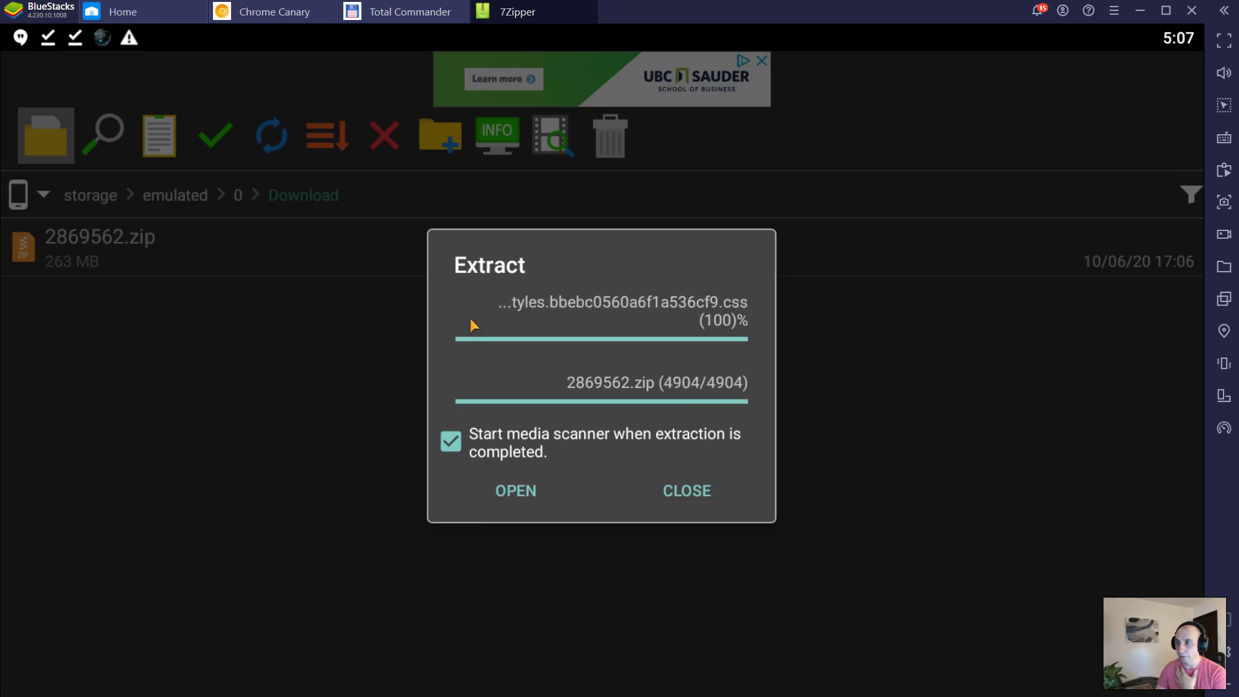
left_click(675, 489)
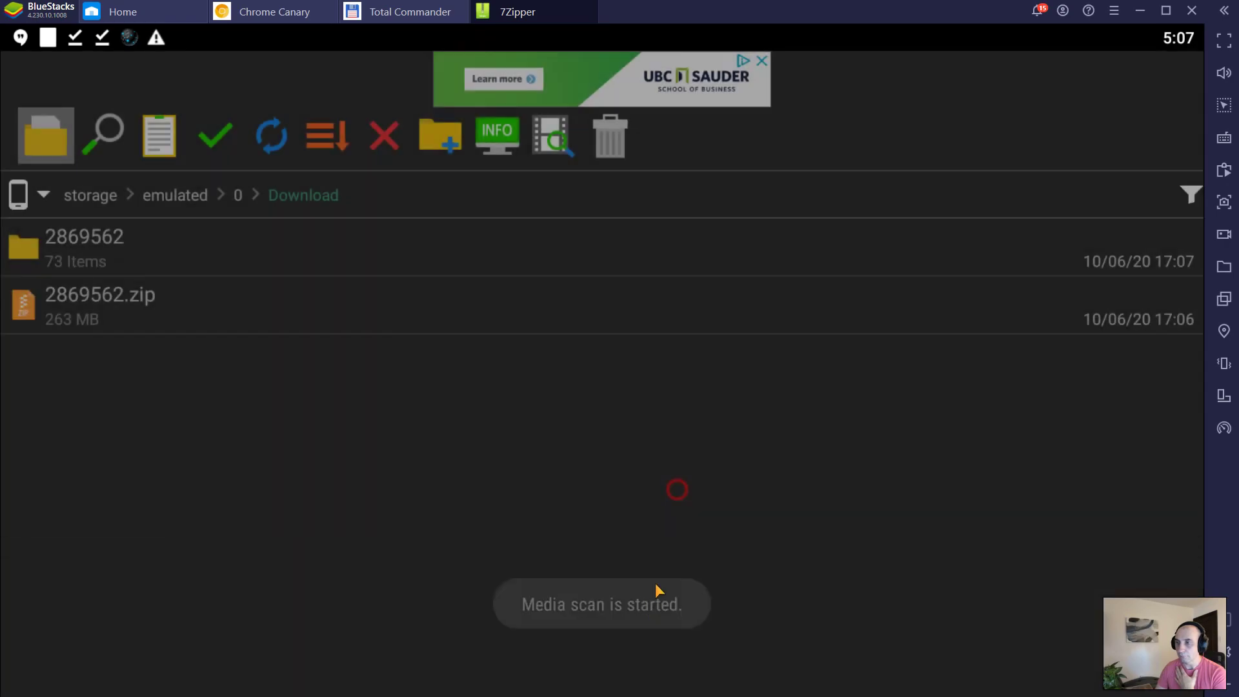
Close 7Zipper, refresh Download to show the 2869562 folder, and go to the home launcher.
left_click(593, 6)
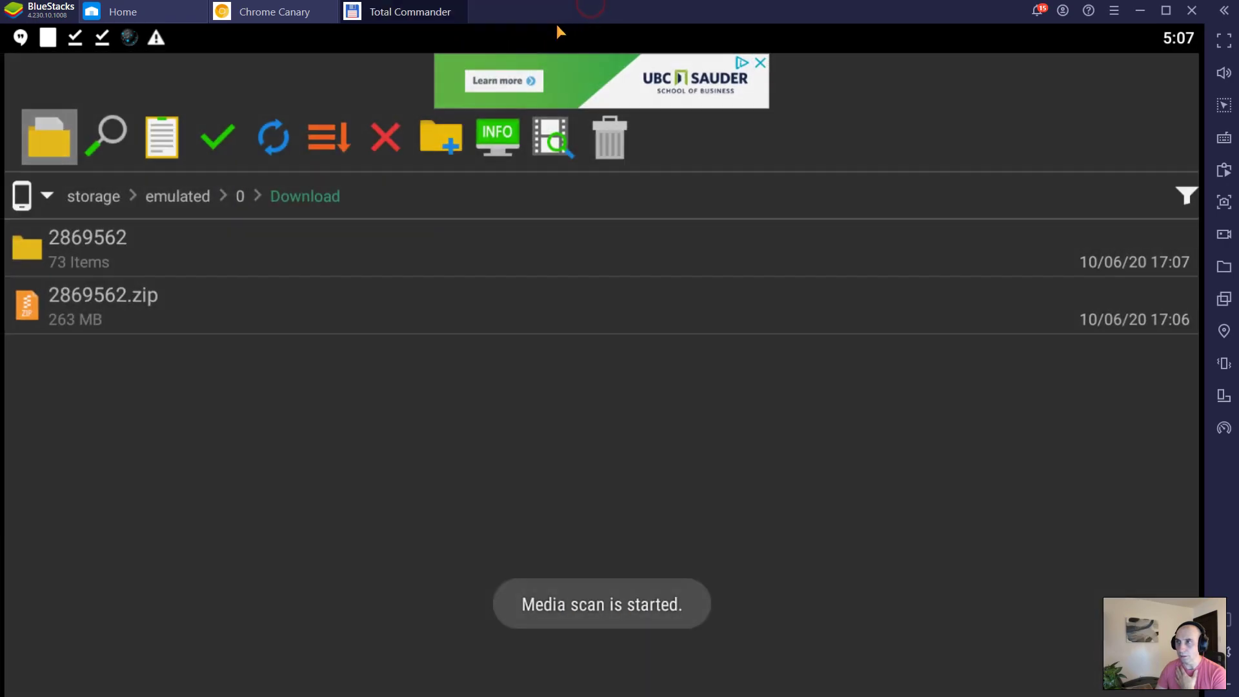
left_click(130, 182)
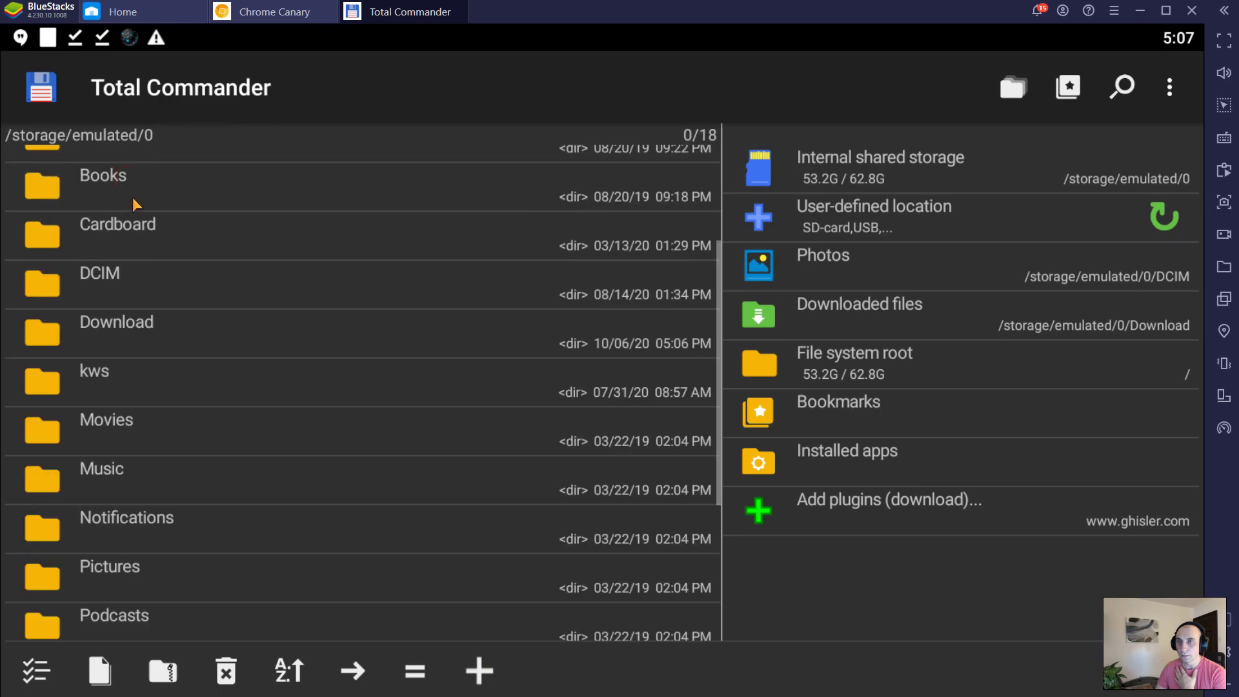
left_click(127, 326)
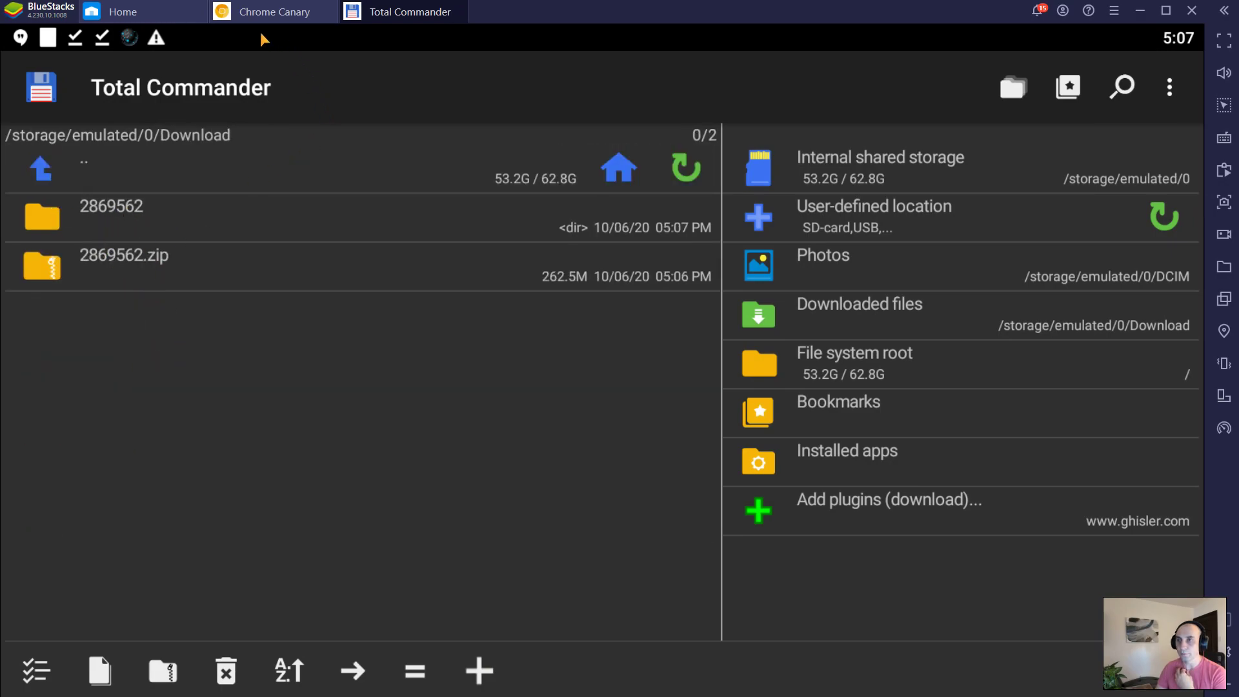
left_click(166, 12)
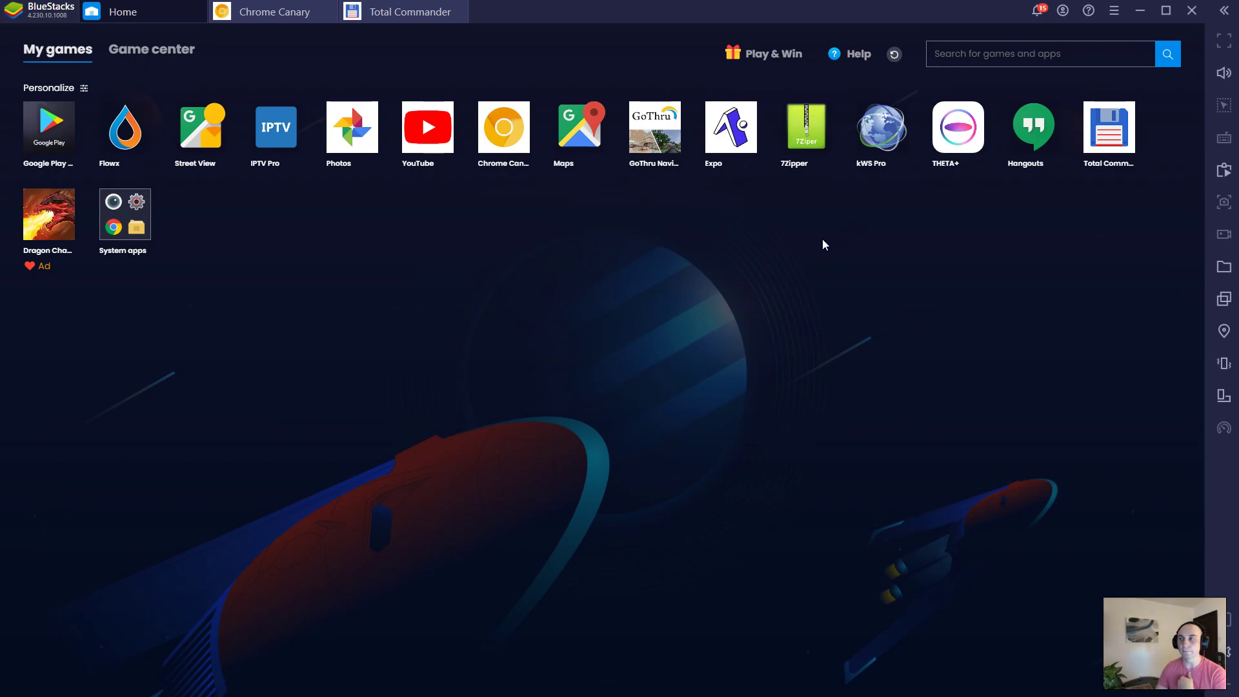
Launch kWS Pro and open the web server's Home directory setting.
left_click(888, 138)
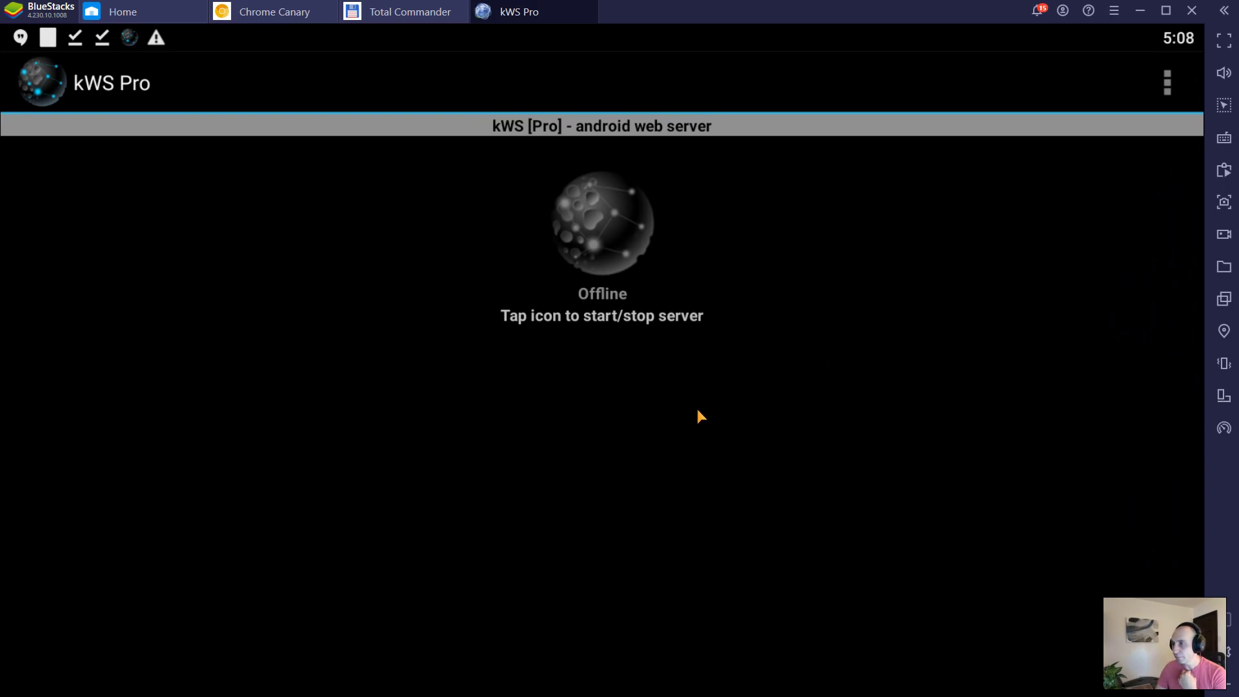
left_click(1165, 80)
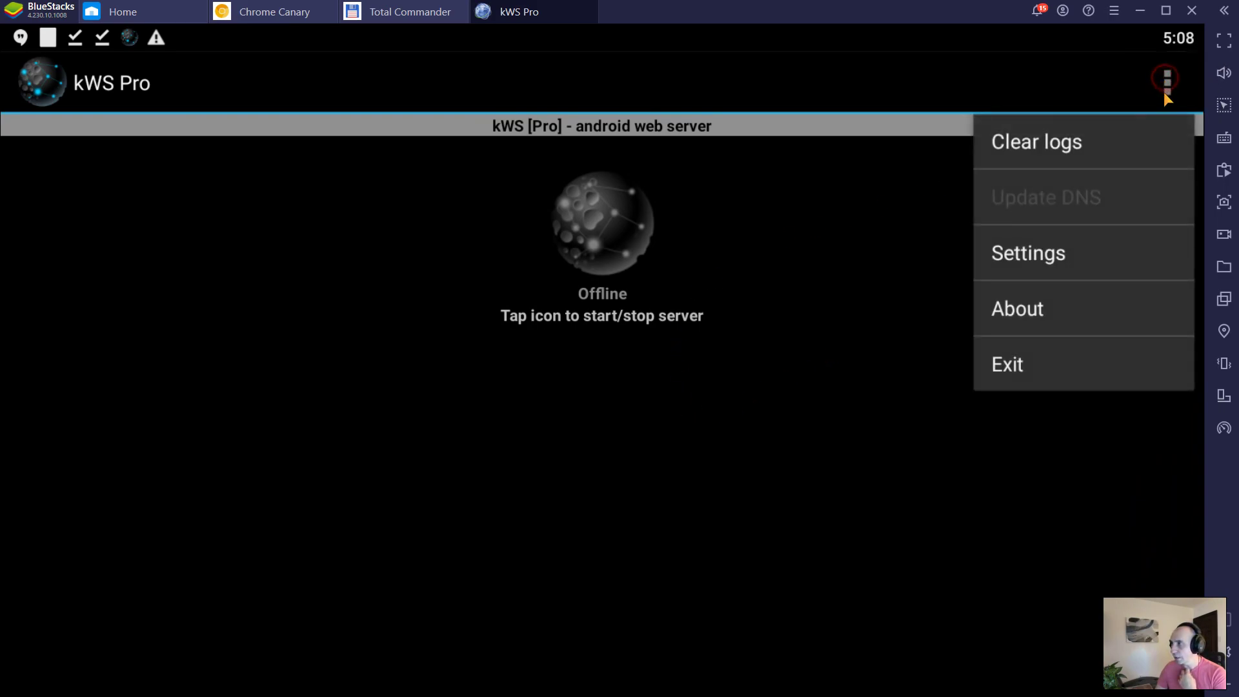
left_click(1027, 258)
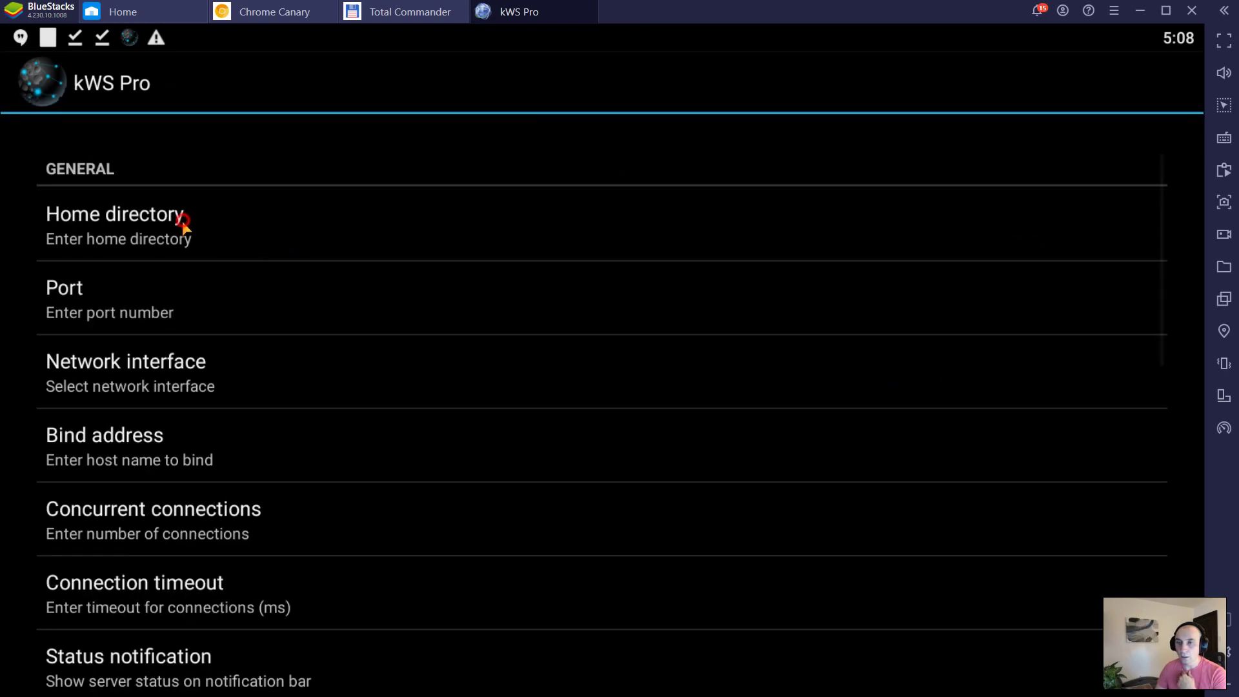
left_click(183, 221)
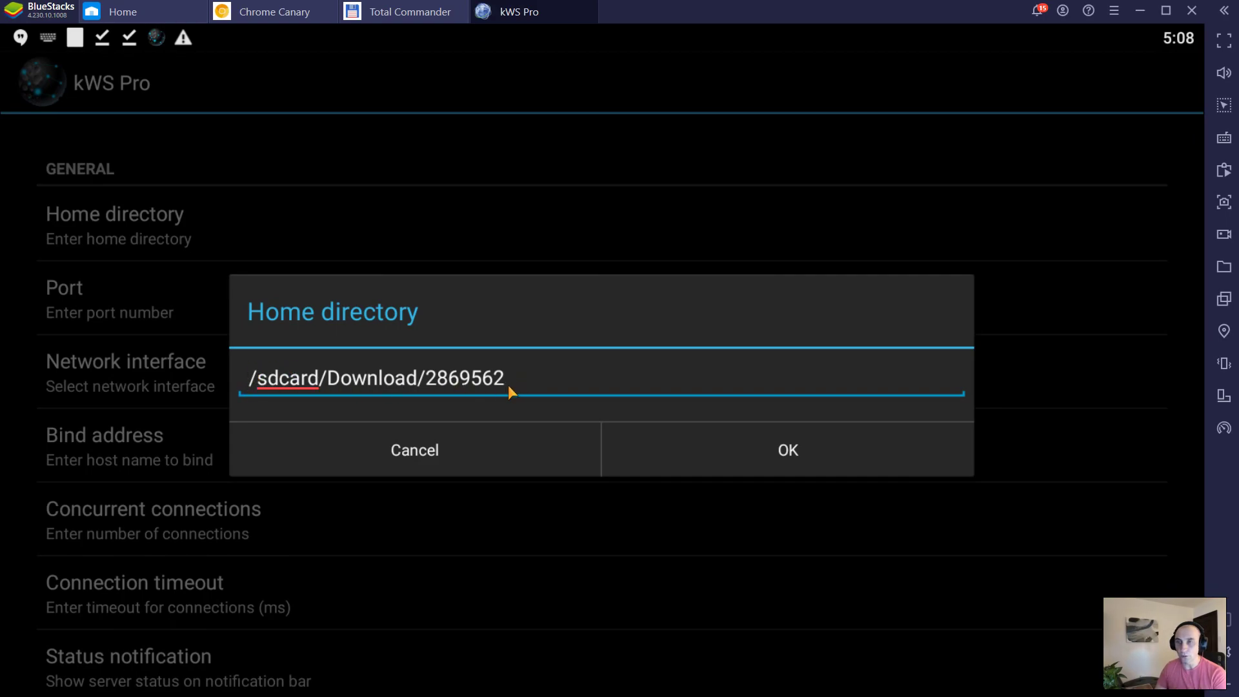
Verify the extracted folder path and save /sdcard/Download/2869562 as the home directory.
left_click(373, 14)
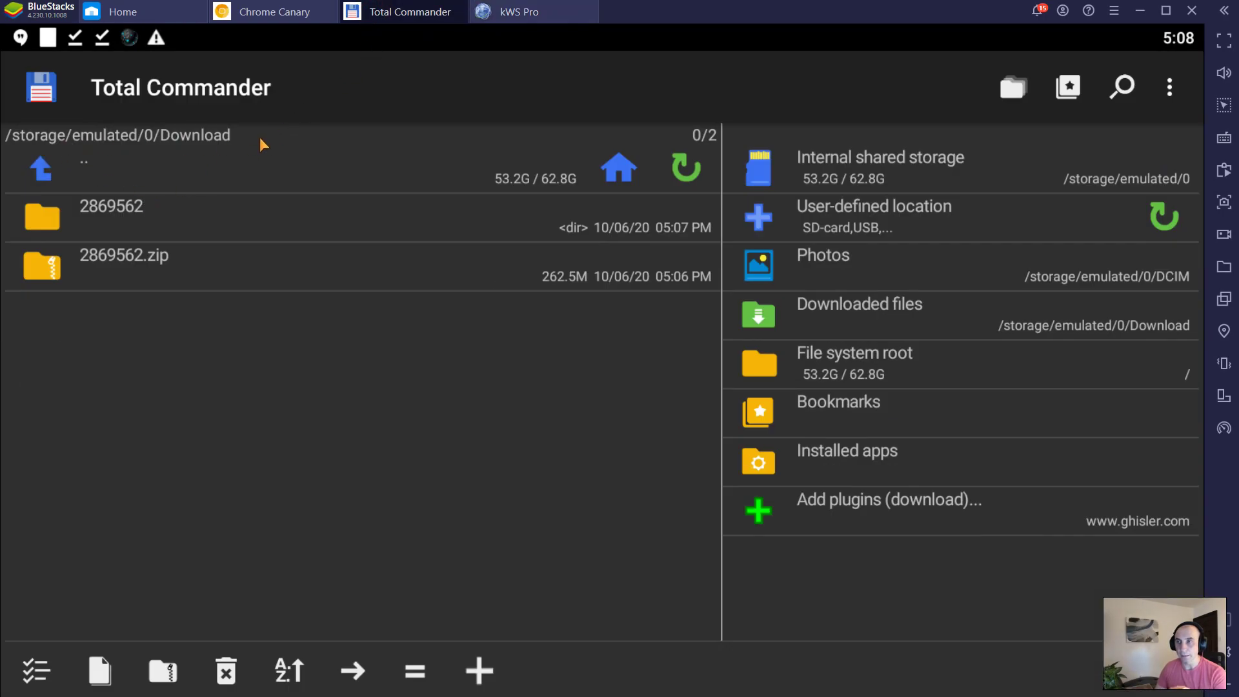
left_click(510, 13)
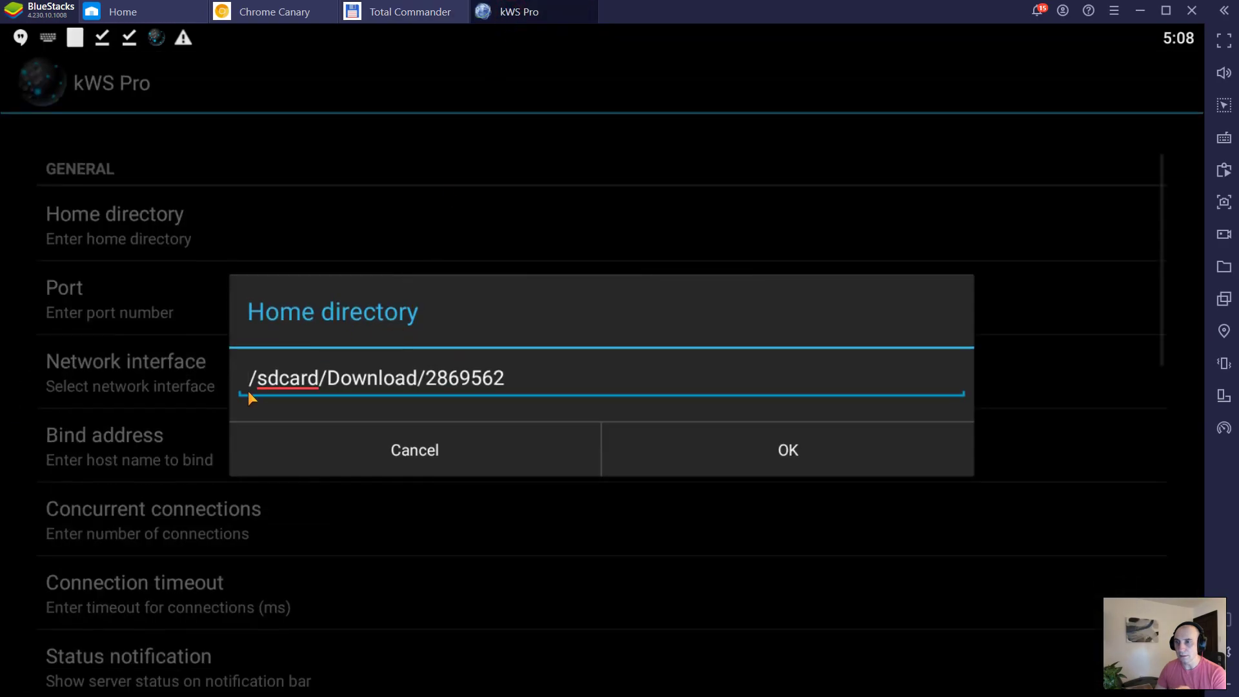
left_click(396, 12)
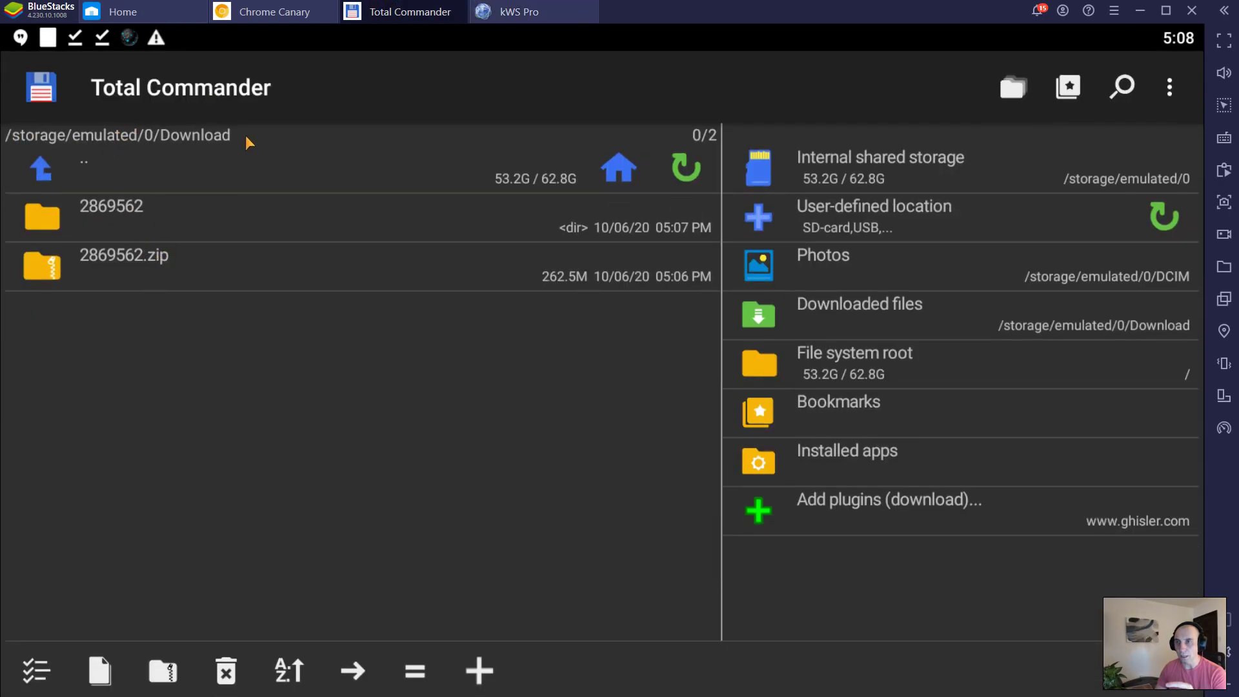
left_click(514, 15)
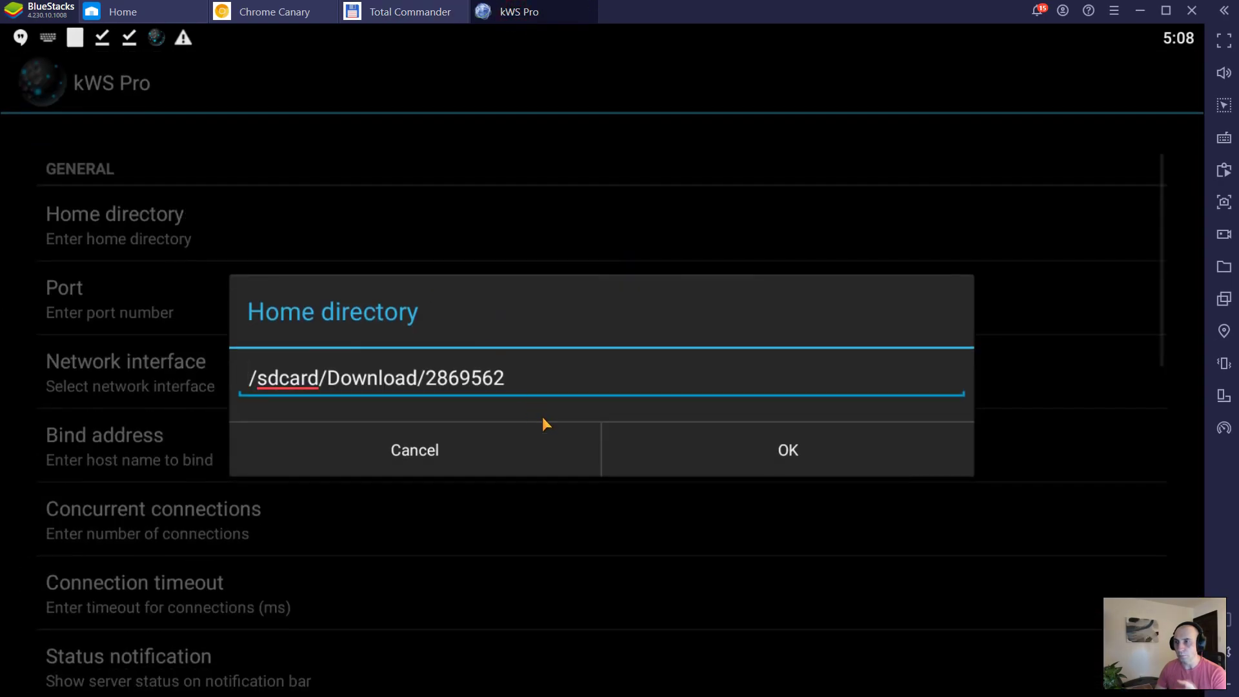
left_click(768, 460)
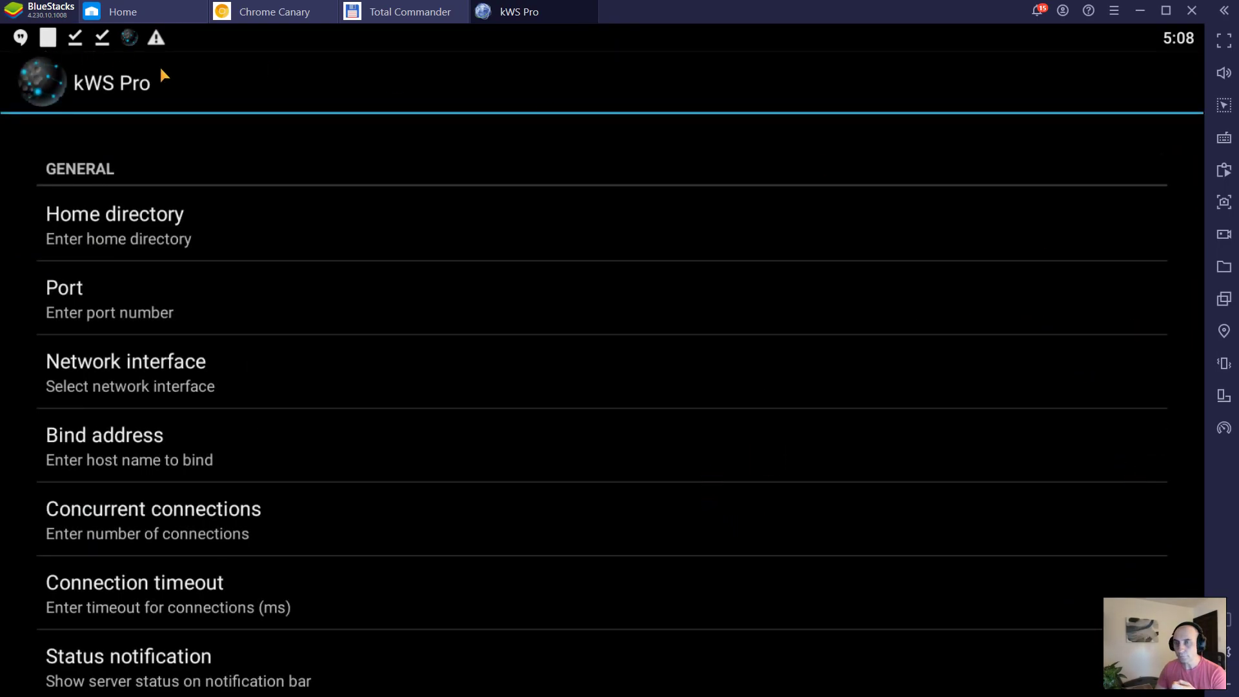
left_click(1225, 690)
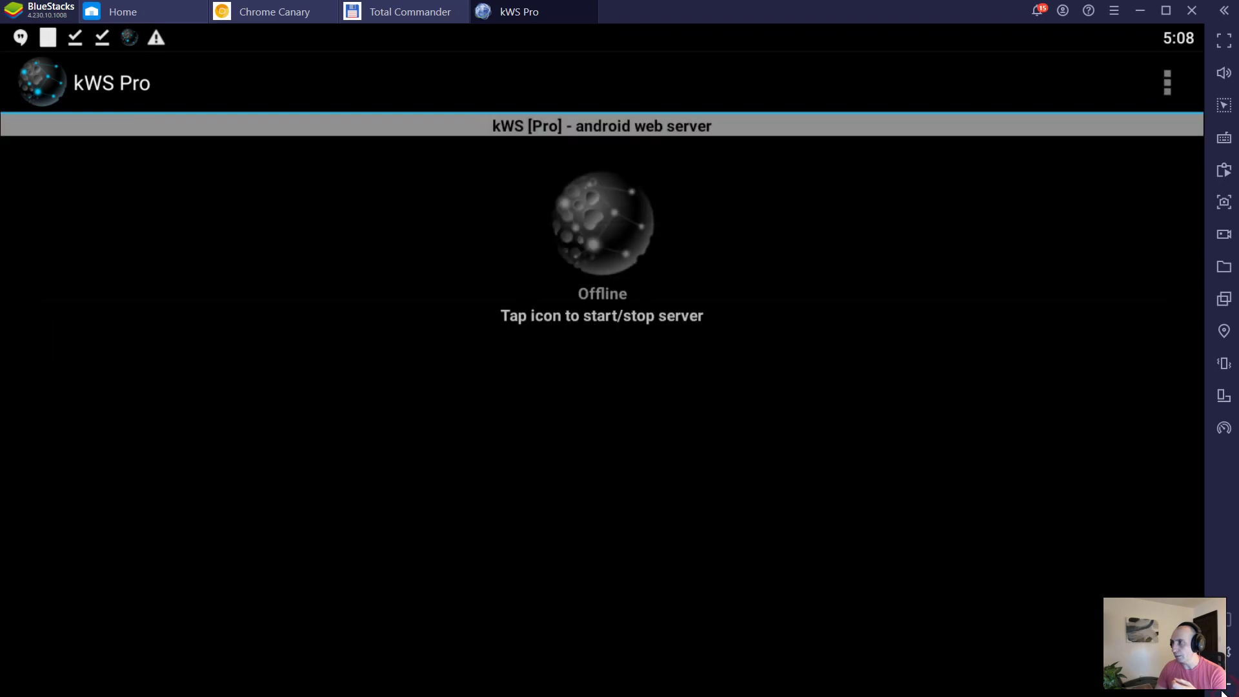
Start the kWS Pro server at 127.0.0.1:8080 serving /sdcard/Download/2869562.
left_click(593, 215)
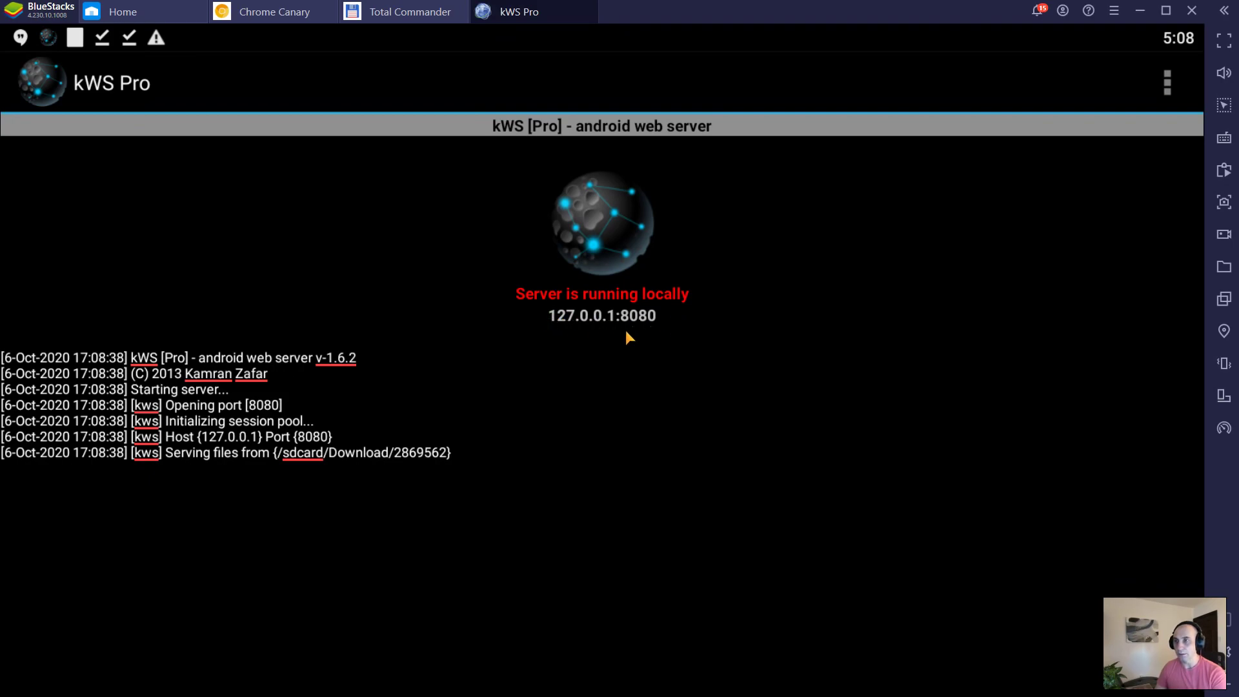
Load 127.0.0.1:8080 in Chrome Canary and move to the tour's reception building scene.
left_click(288, 11)
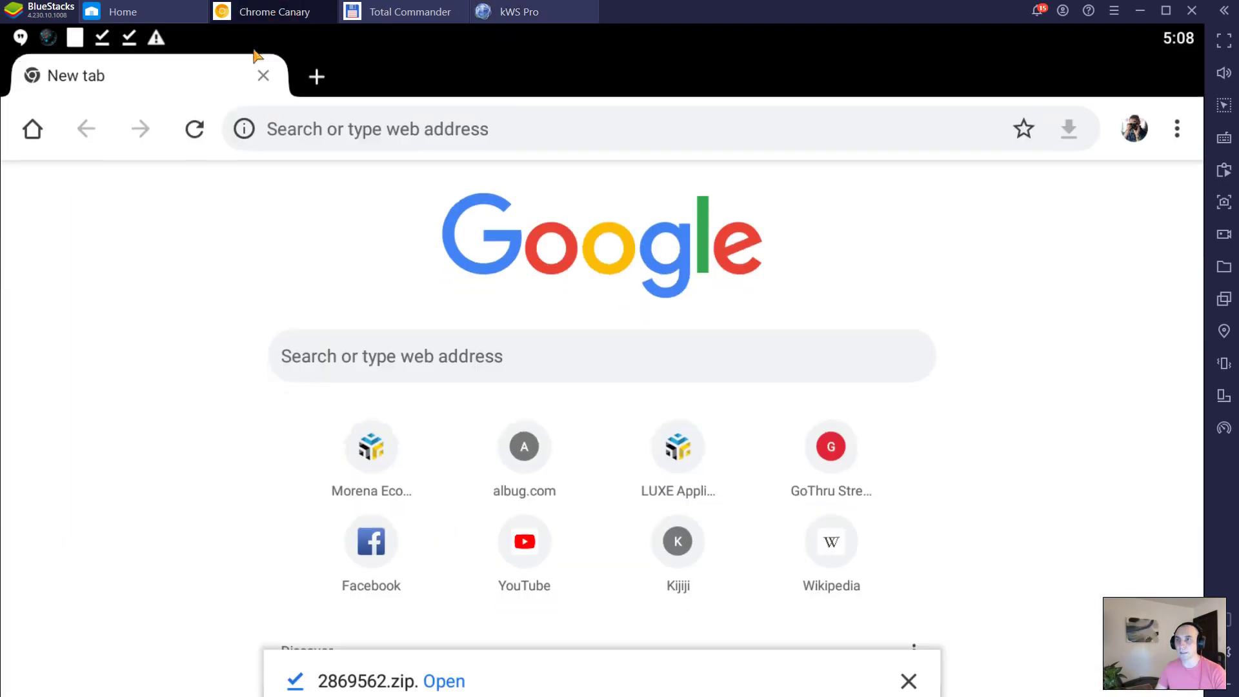
left_click(302, 128)
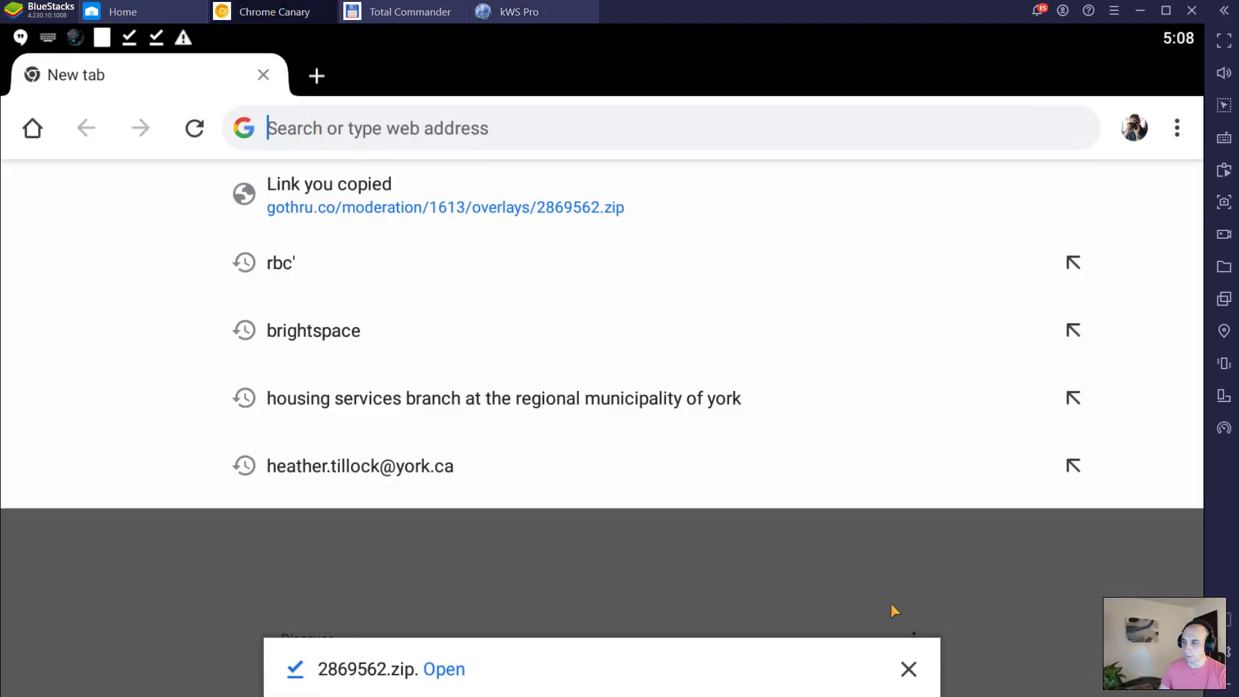
left_click(909, 669)
type("12")
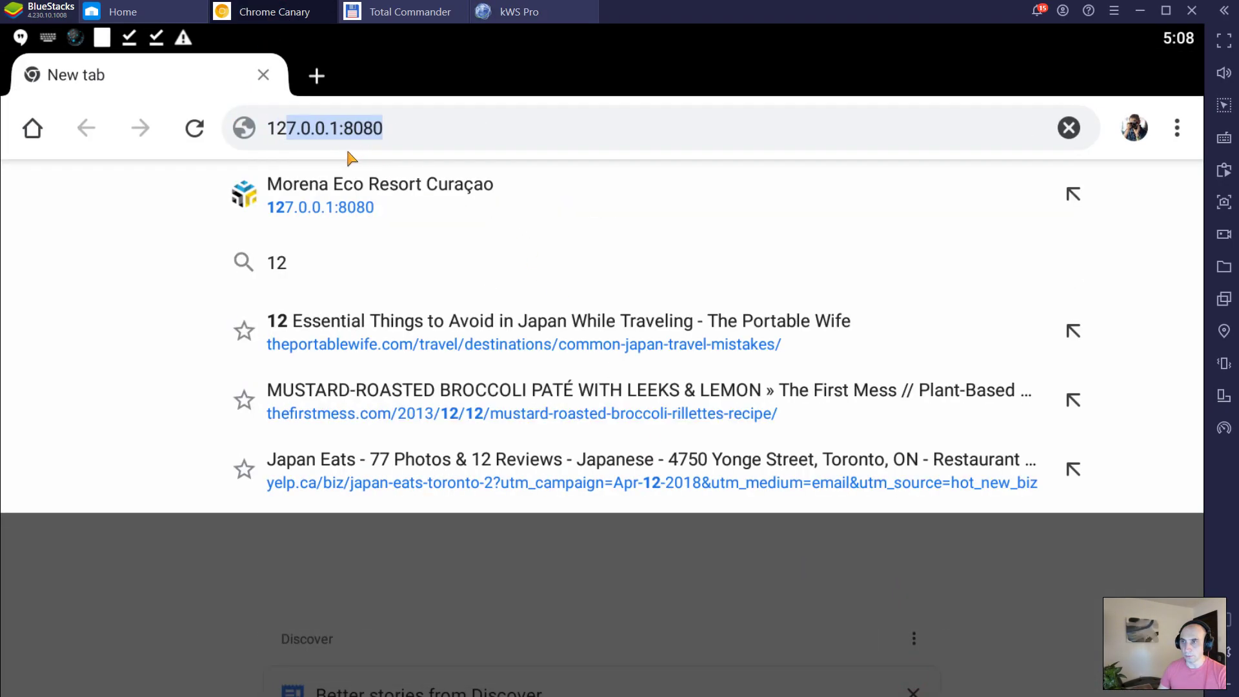
left_click(348, 191)
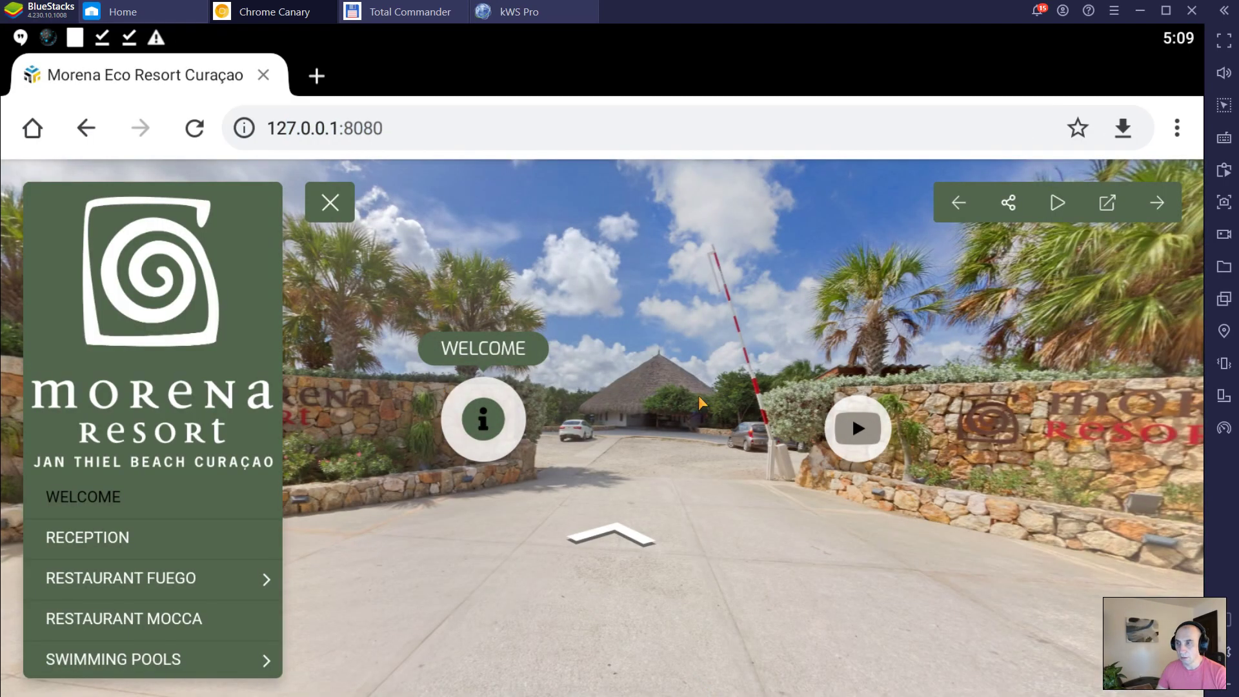
left_click_drag(700, 403, 722, 418)
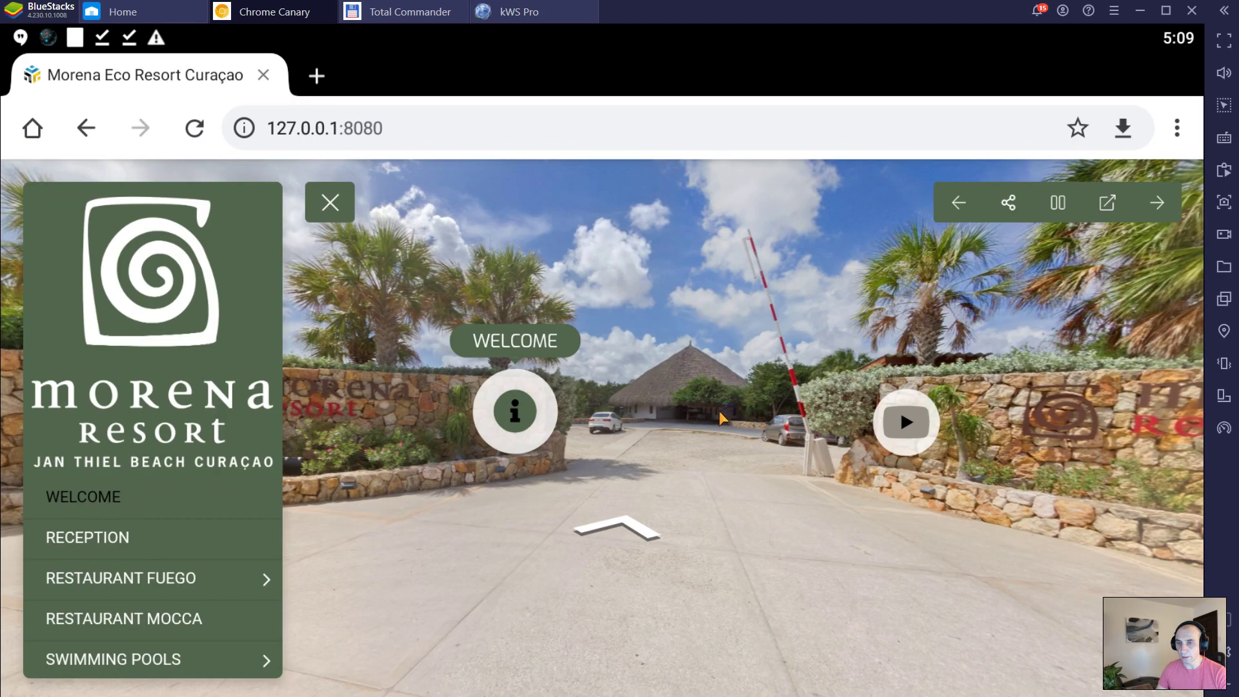
left_click(622, 530)
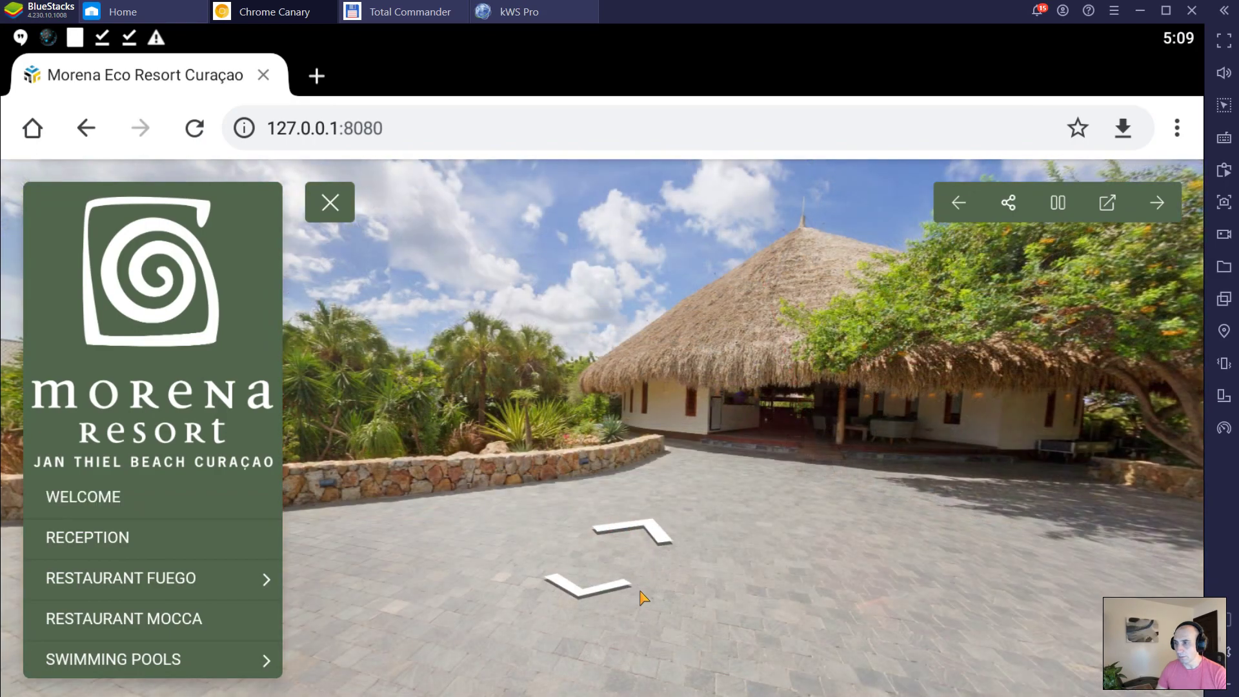
View the Welcome info and video, visit Reception, then return to the Welcome entrance scene.
left_click(612, 597)
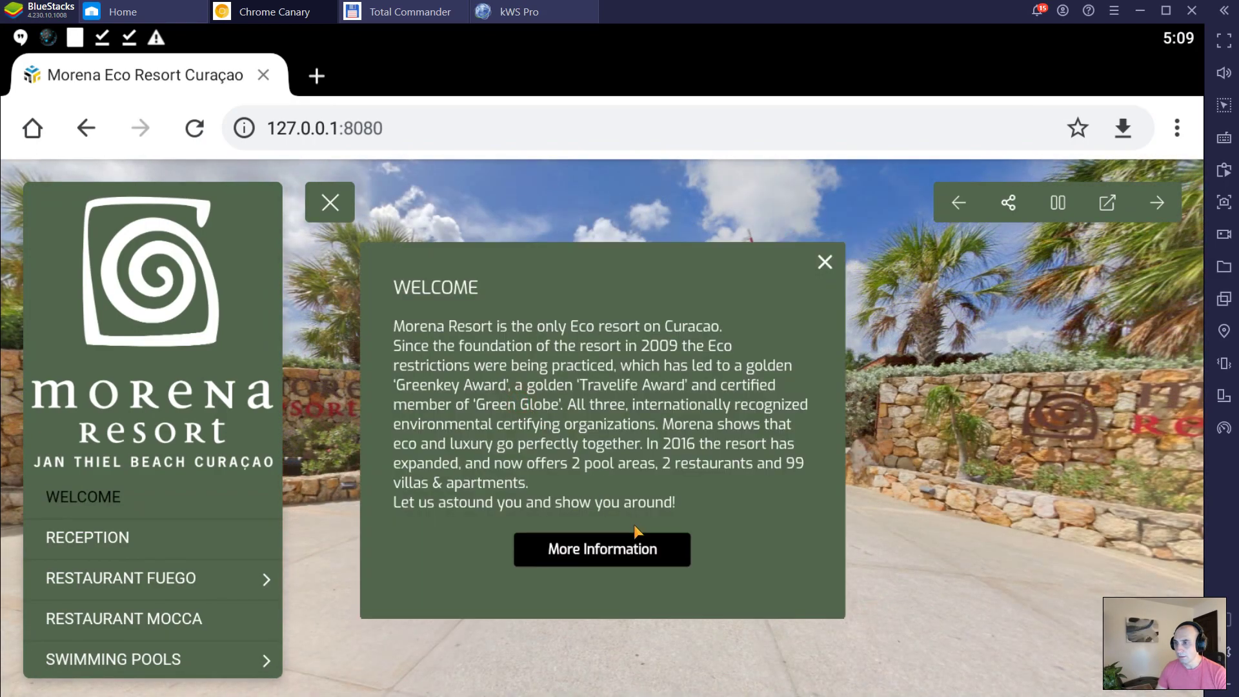
left_click(825, 265)
left_click(907, 419)
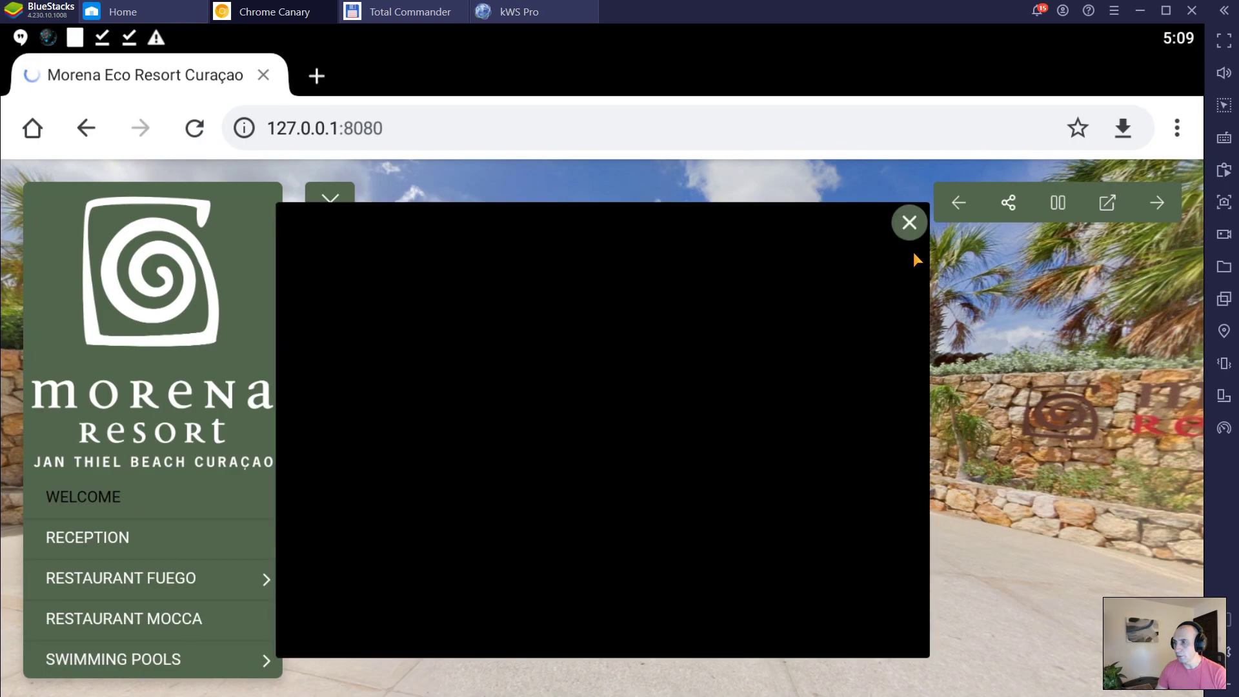
left_click(909, 224)
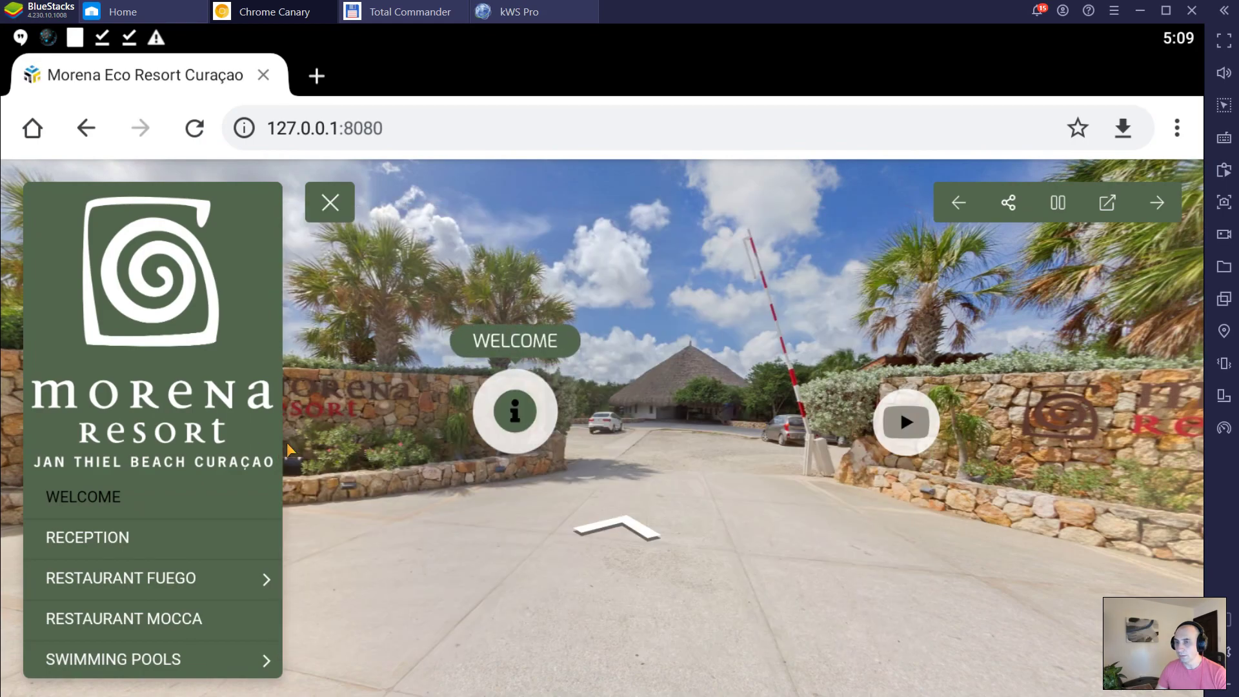
left_click(126, 538)
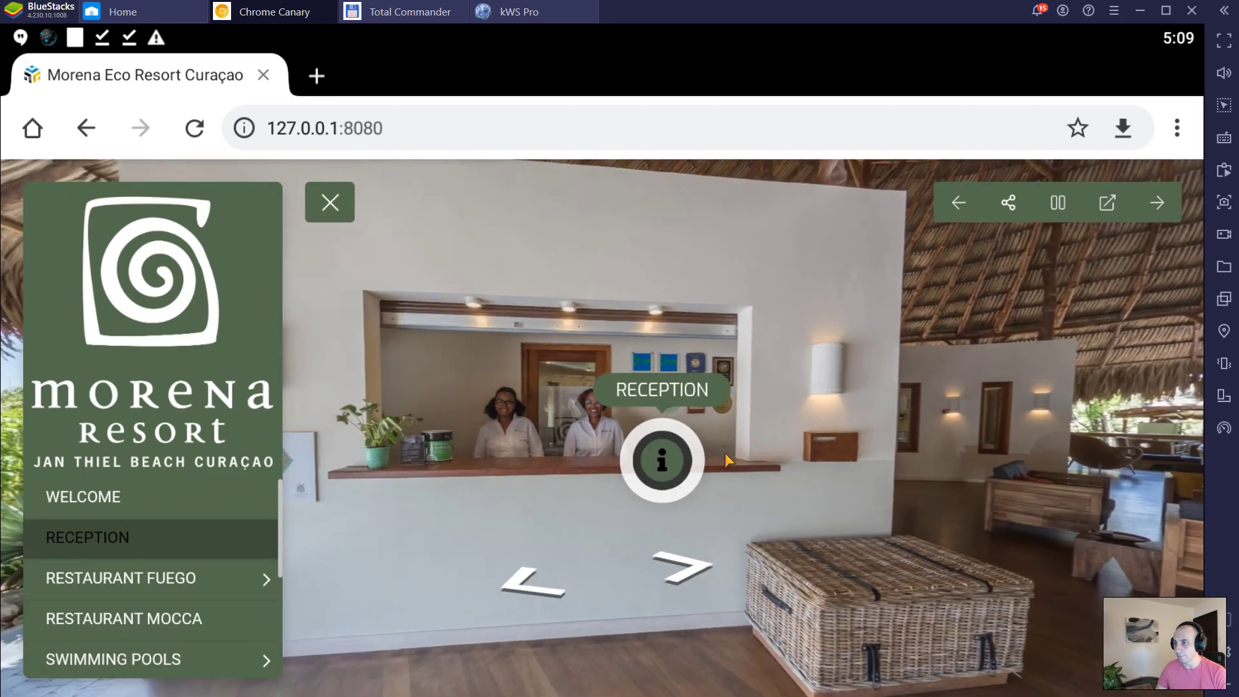
left_click(144, 503)
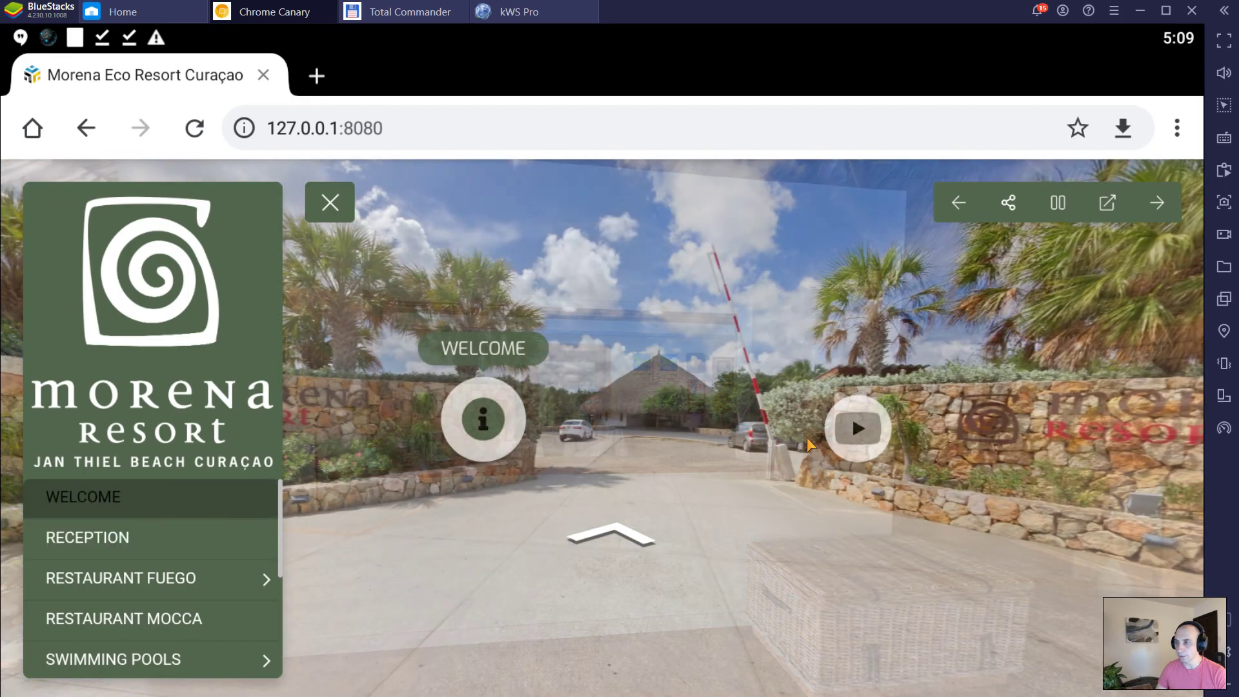